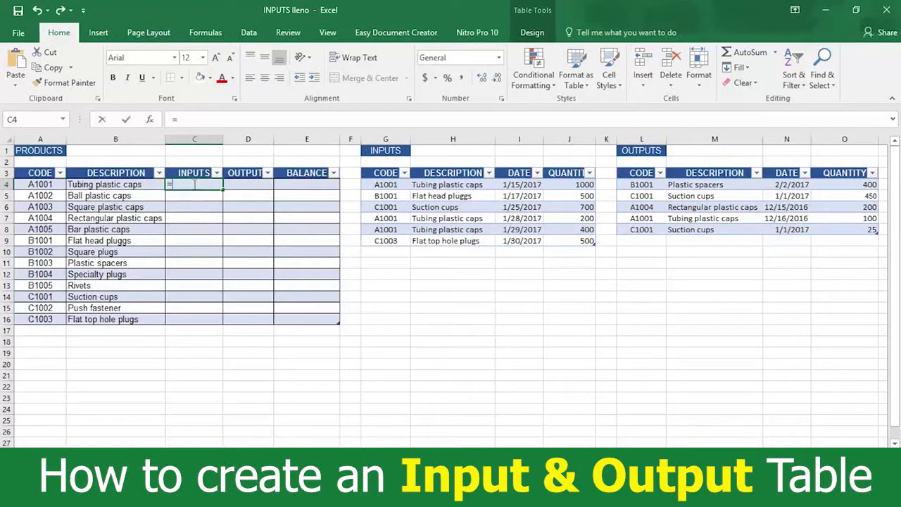
Begin a formula in C4 by typing =SUMIF(INPUTS[ for product A1001's input total.
type("=SUMIF(")
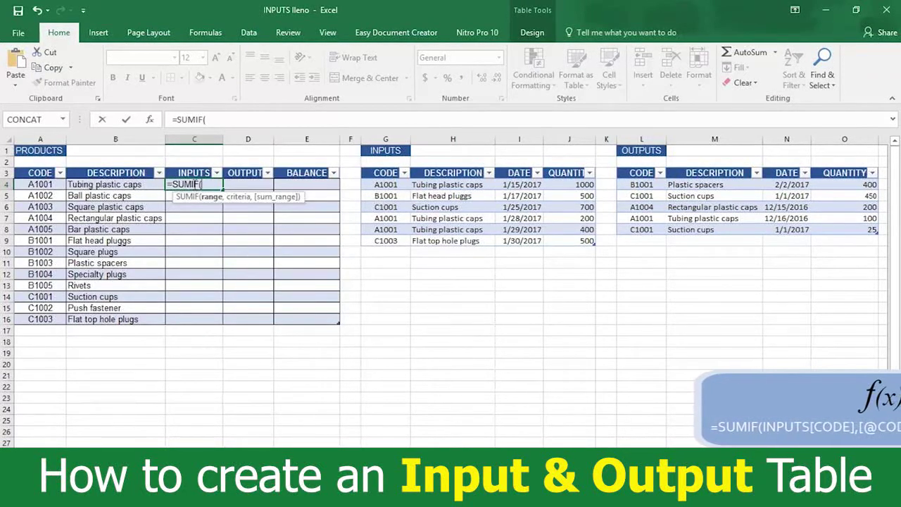
type("INPUTS[")
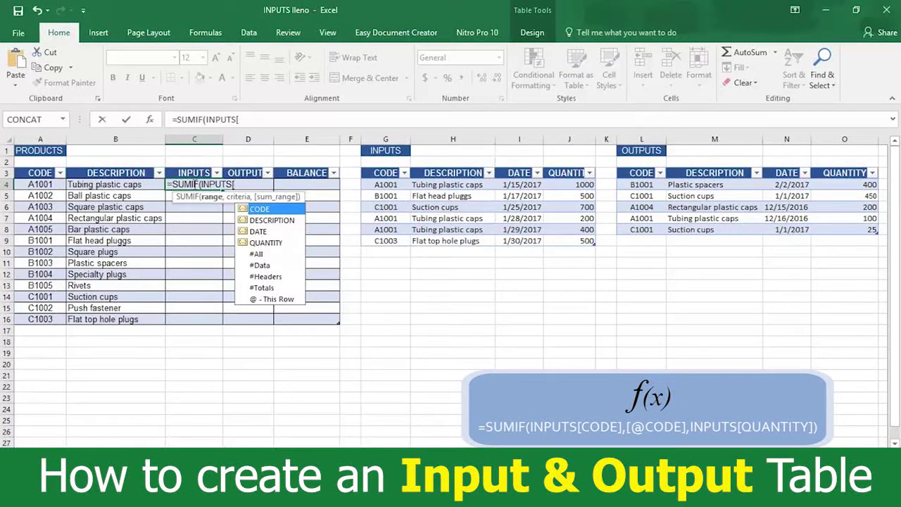
type("CODE")
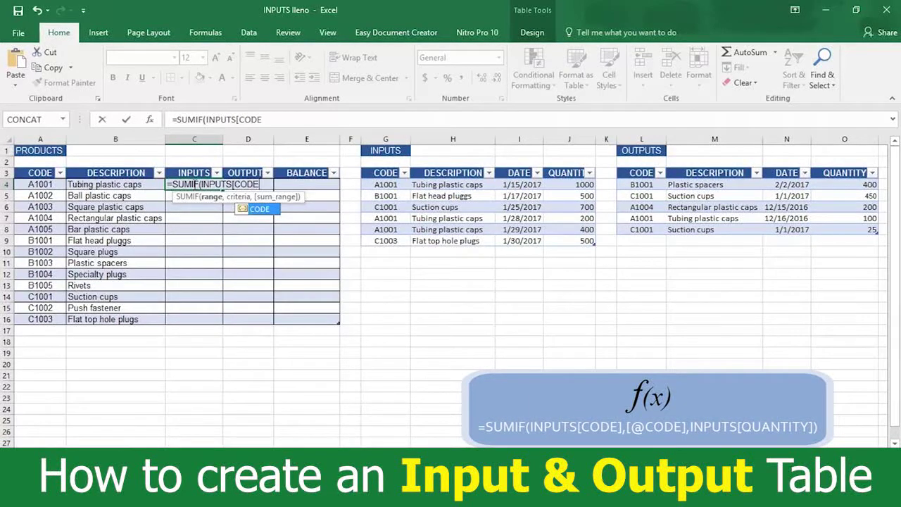
type("]")
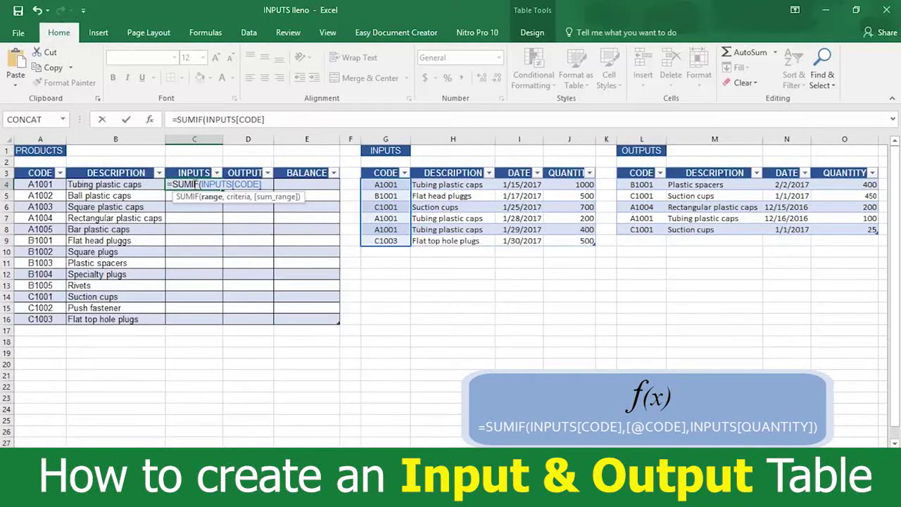
type(",")
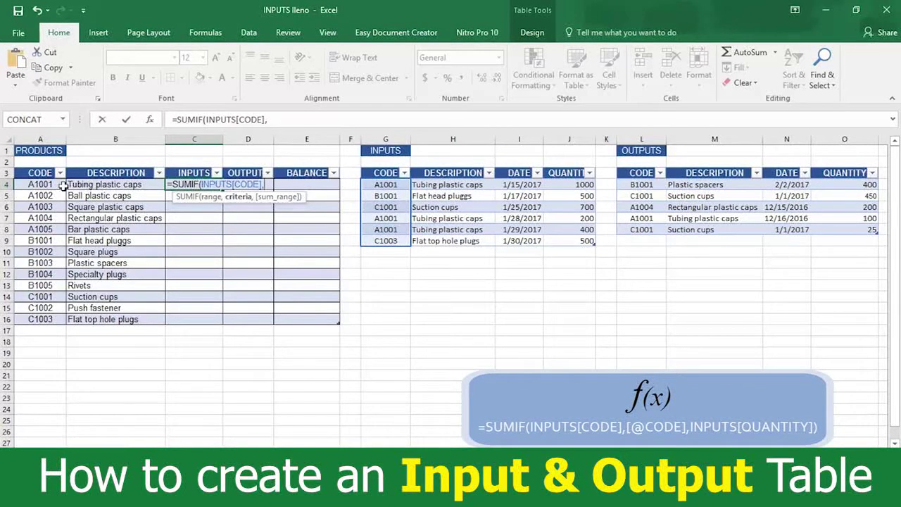
left_click(32, 185)
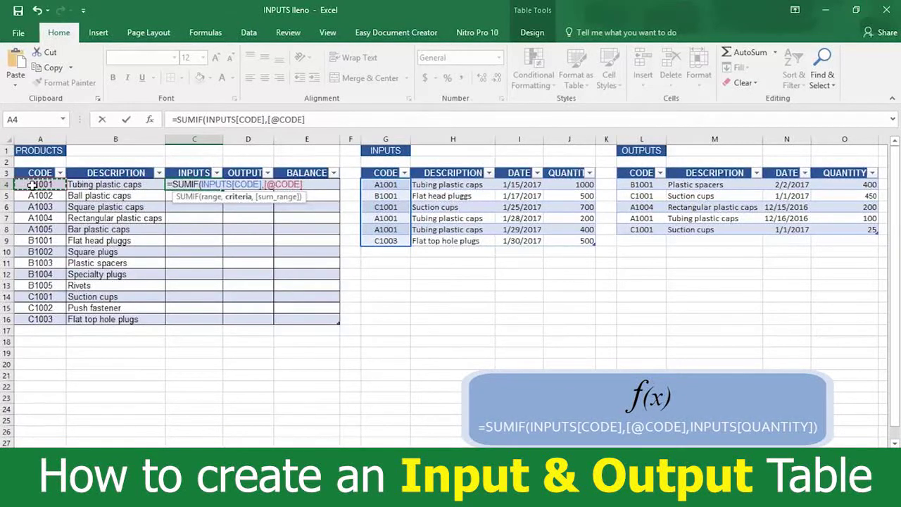
type(",")
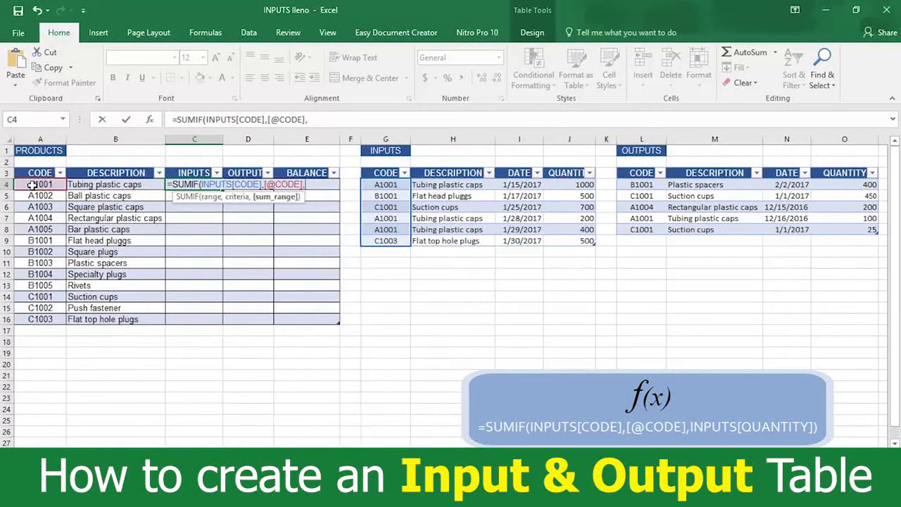
type("INP")
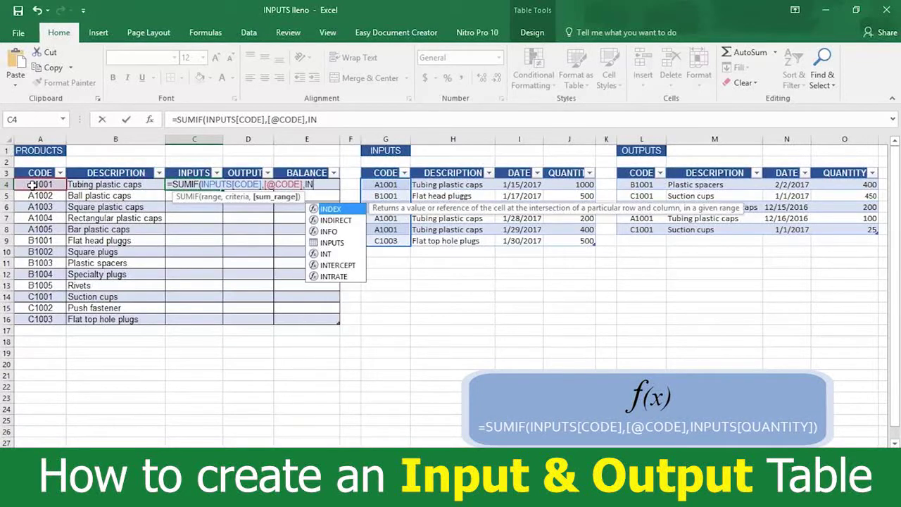
type("UTS")
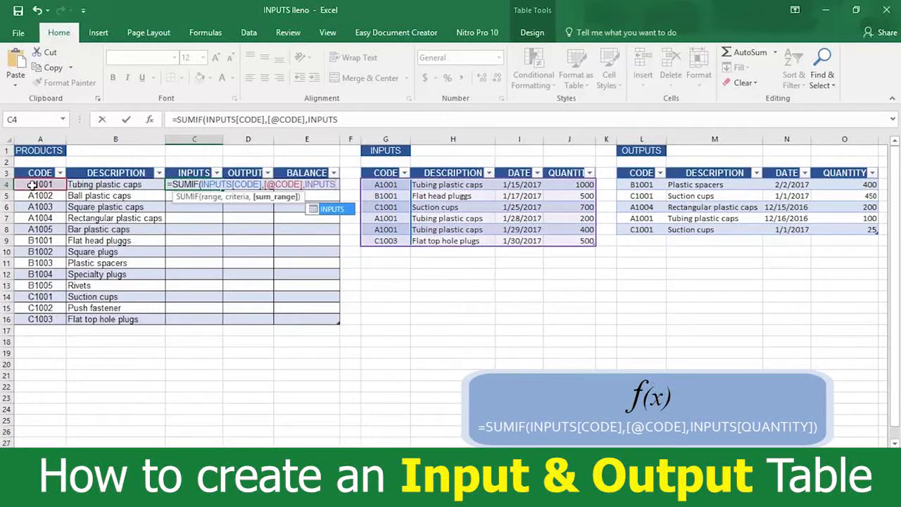
type("[")
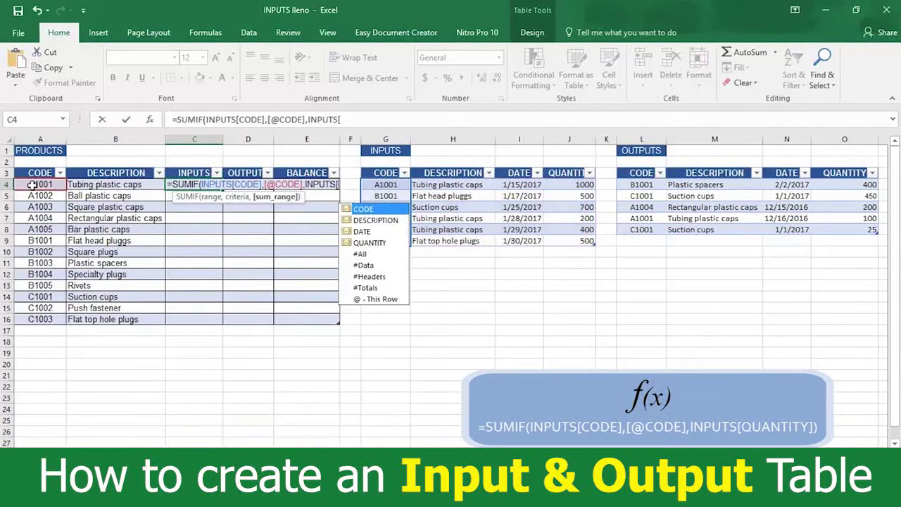
type("QUA")
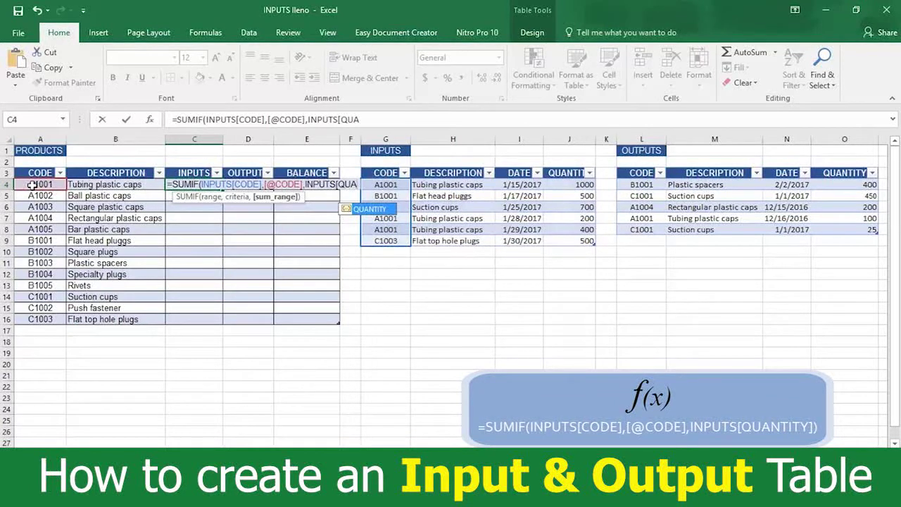
type("NTITY")
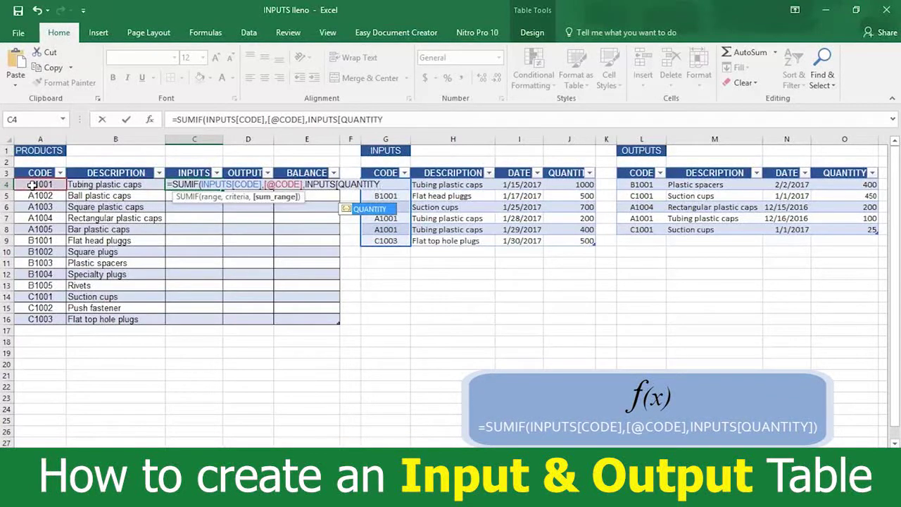
type("]")
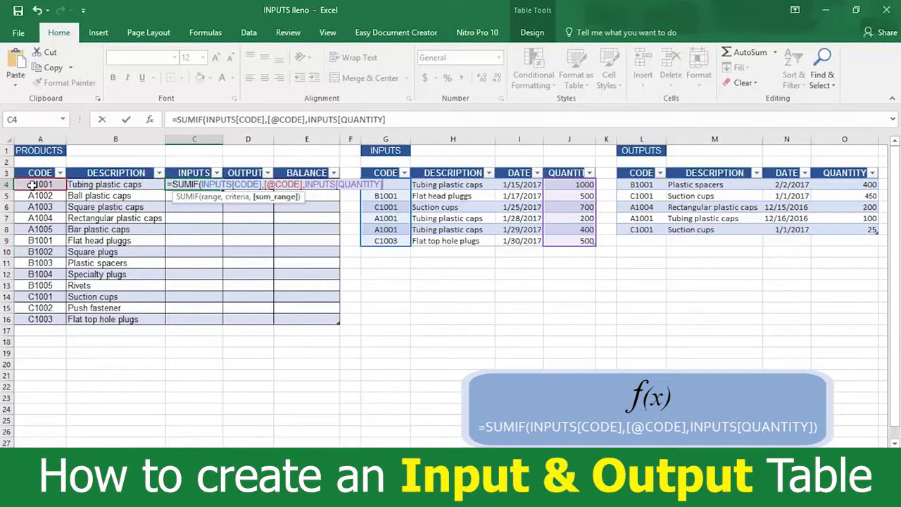
type(")")
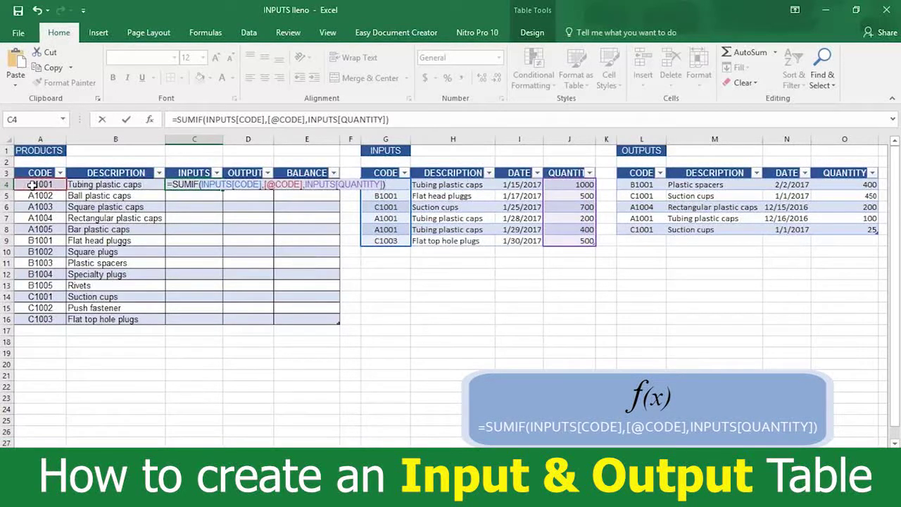
key("Return")
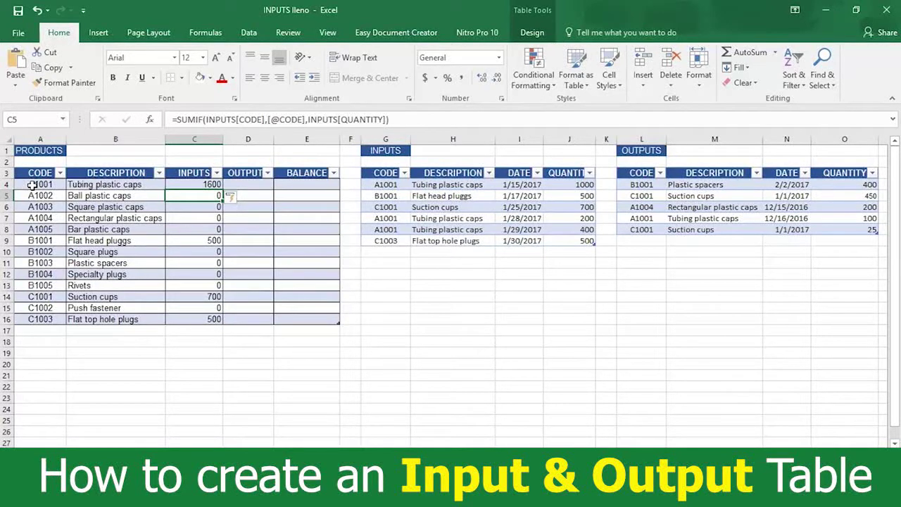
left_click(249, 184)
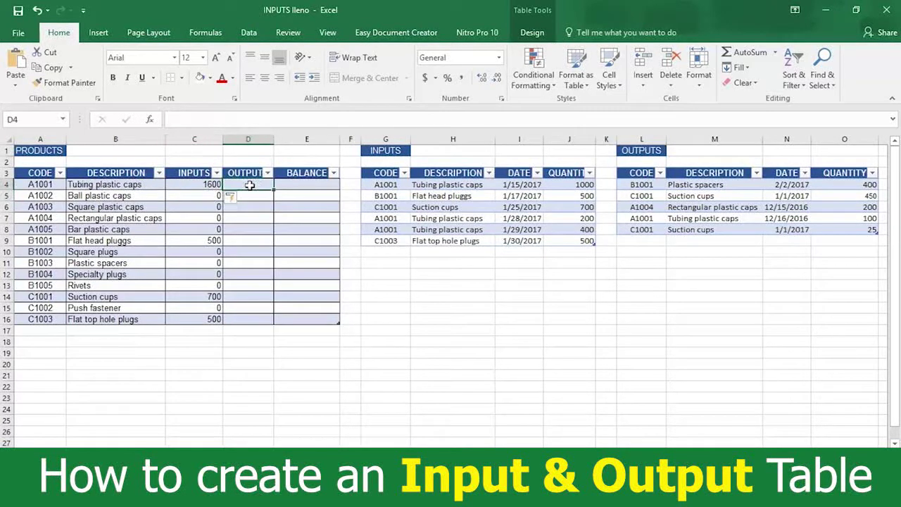
type("=SUMIF(OUT")
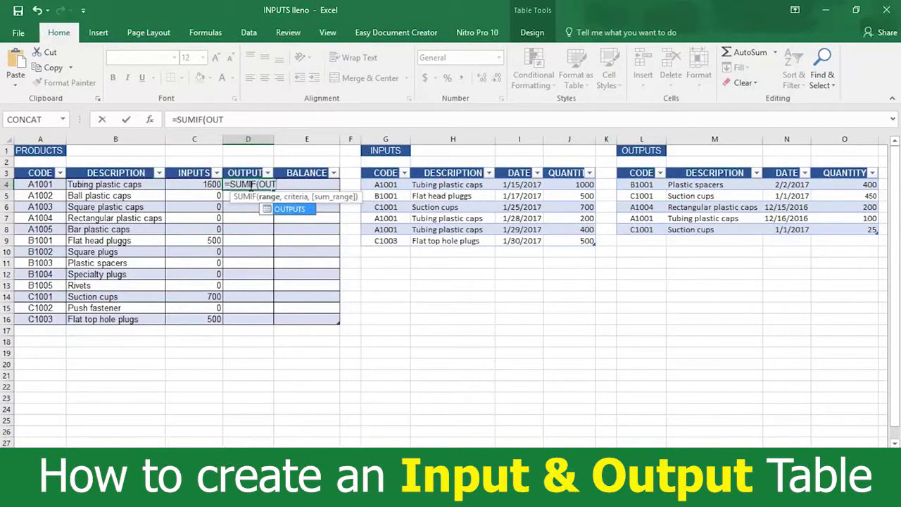
type("PUTS[CODE],")
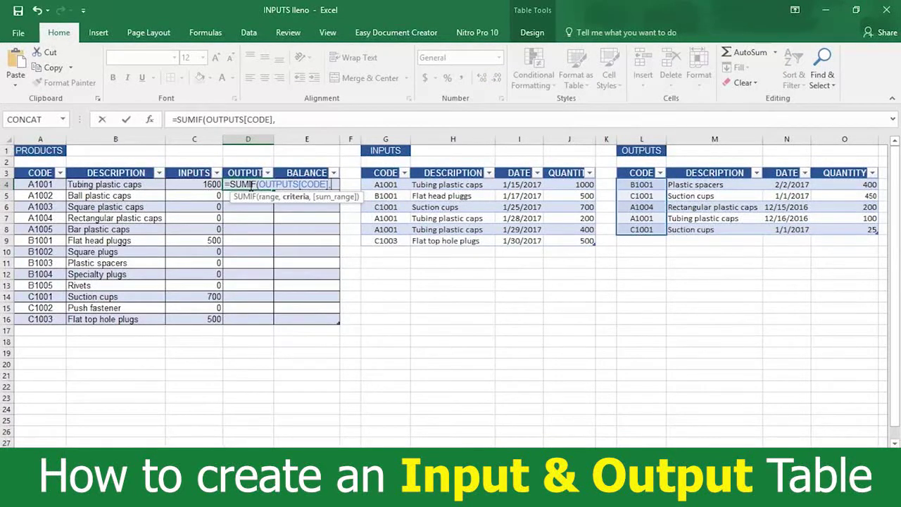
left_click(40, 184)
type(",OUT")
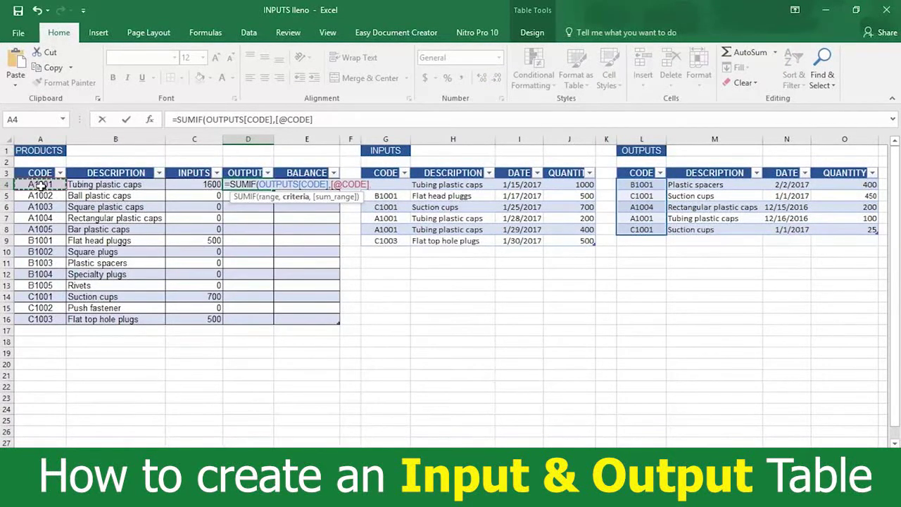
type("PUTS[QUANT")
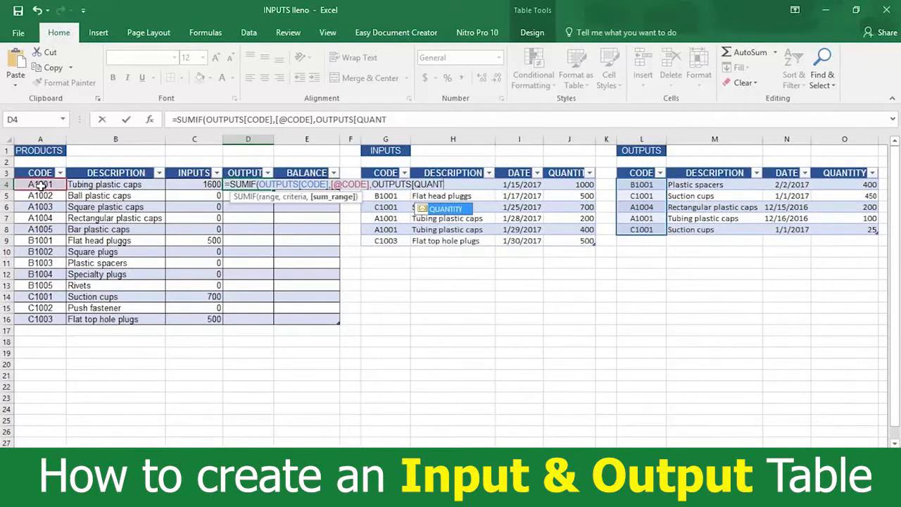
type("ITY])")
key("Tab")
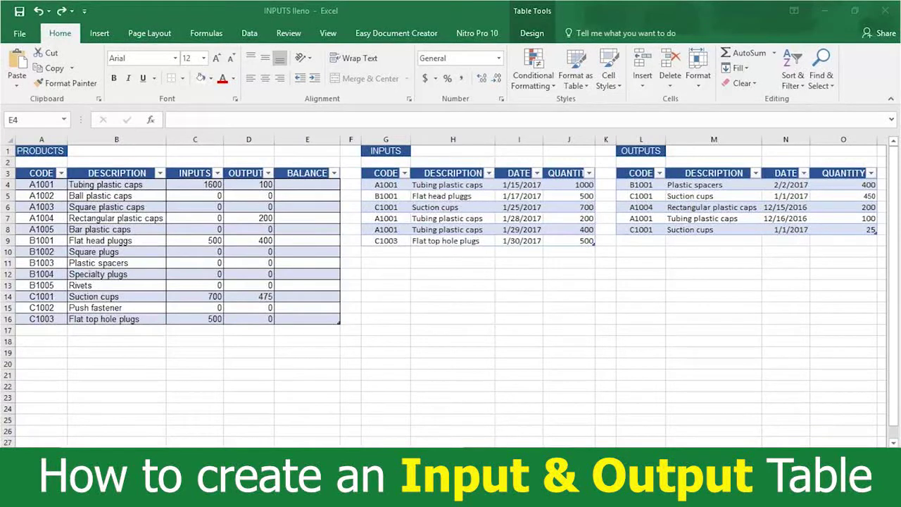
left_click(298, 187)
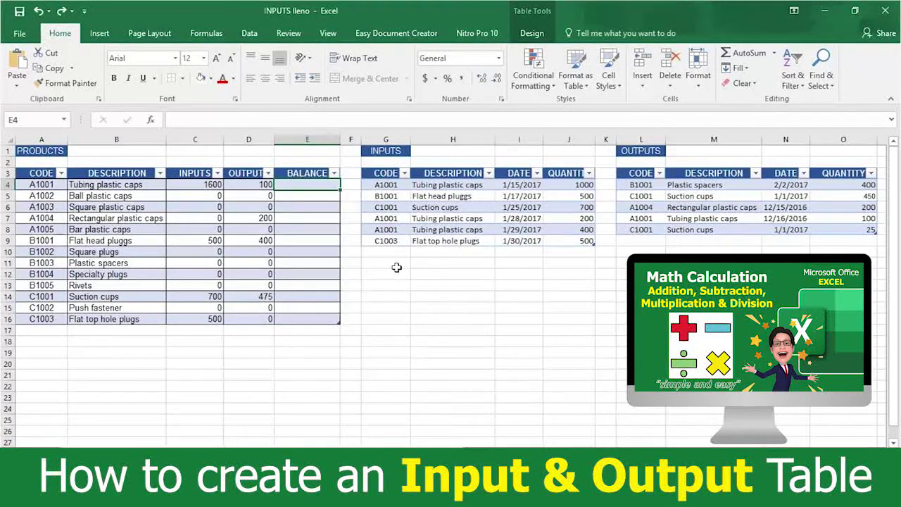
type("=")
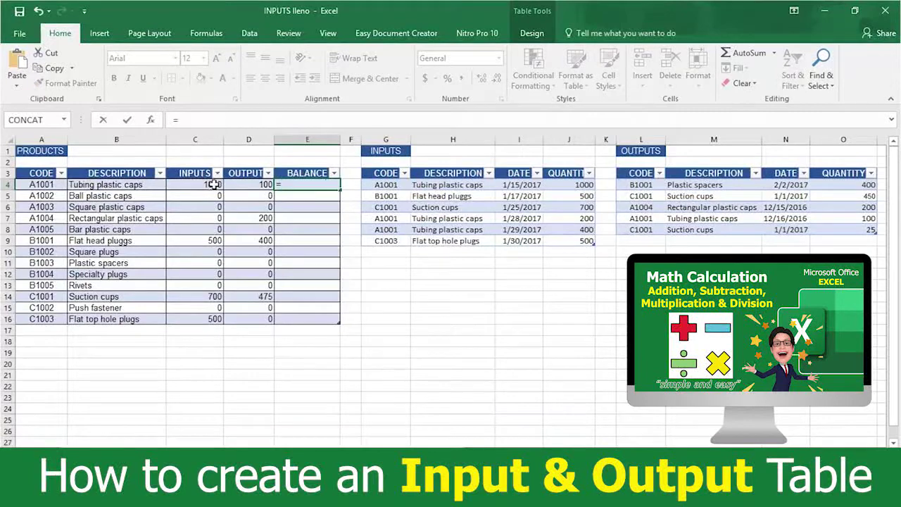
left_click(212, 185)
type("-")
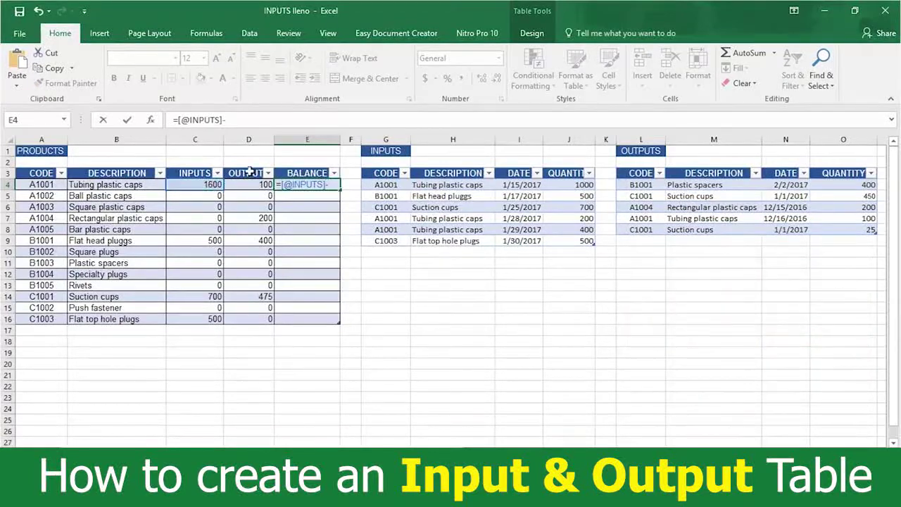
left_click(264, 187)
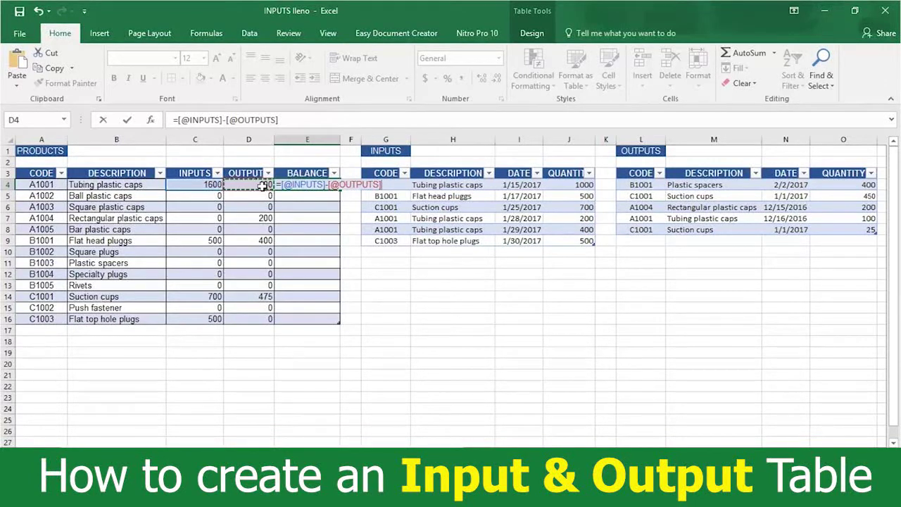
key("ctrl+Return")
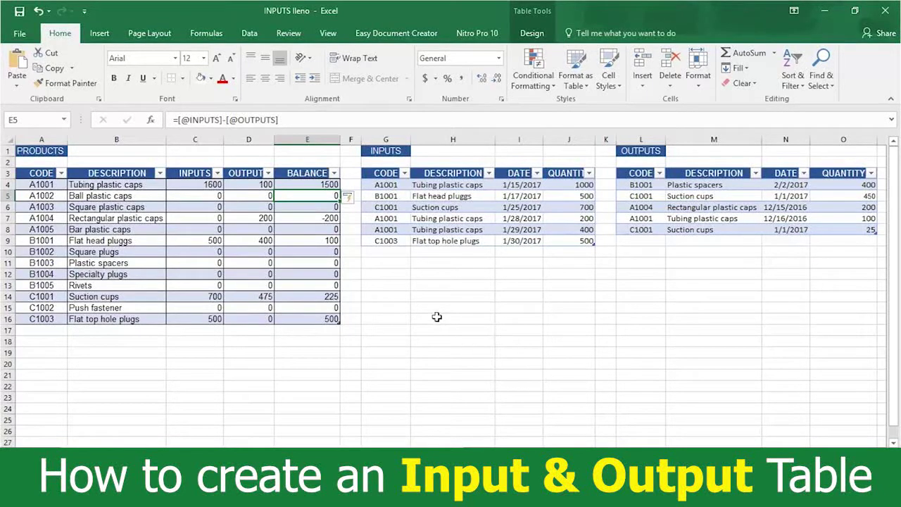
Change the Suction cups input quantity to 400 and Flat head pluggs to 100.
left_click(581, 208)
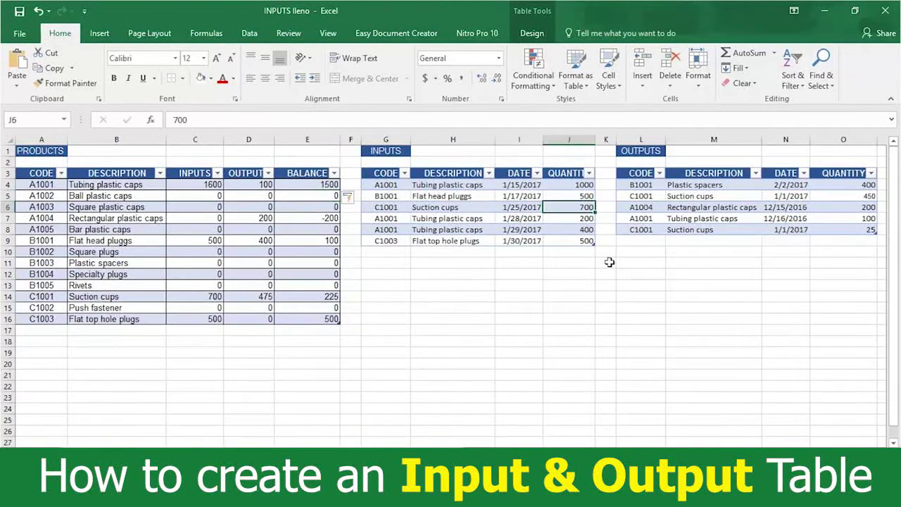
type("400")
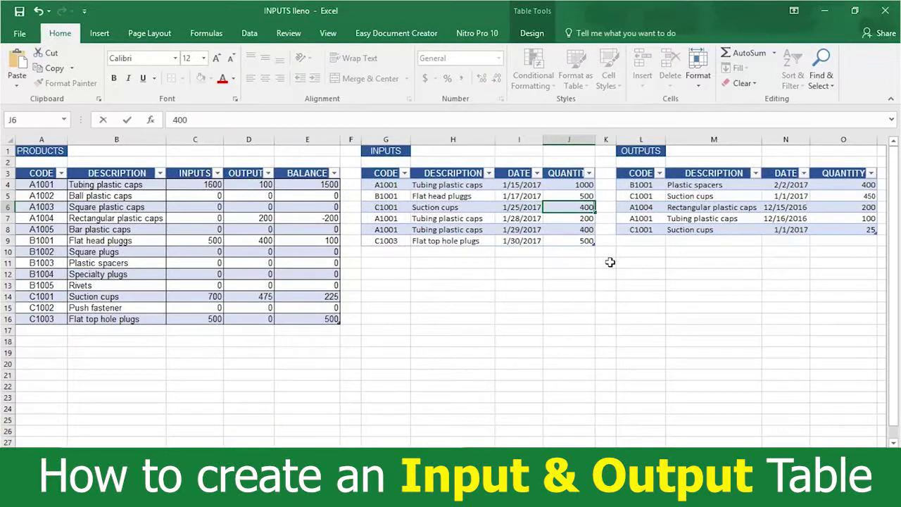
key("Return")
left_click(576, 196)
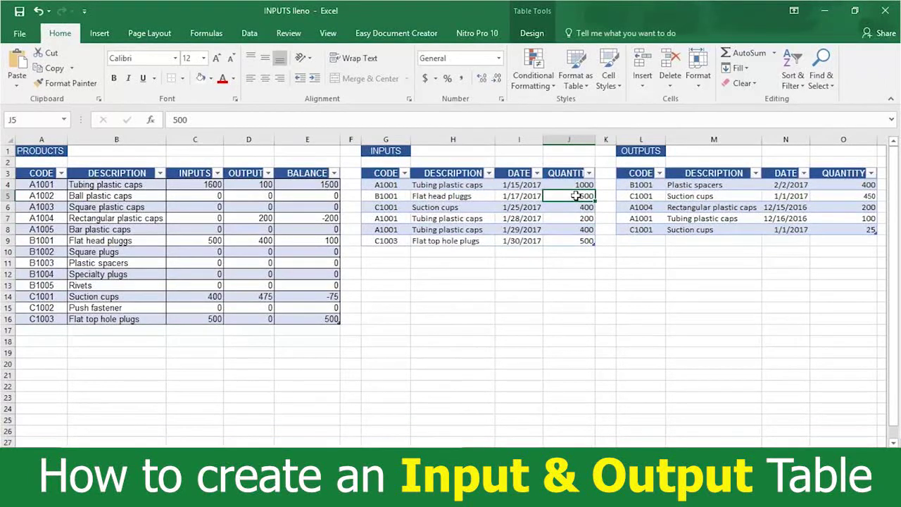
type("100")
key("Return")
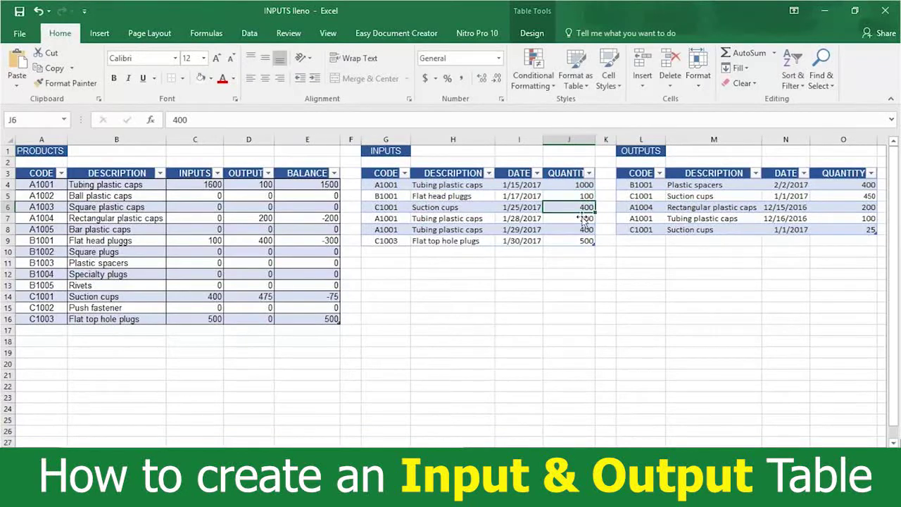